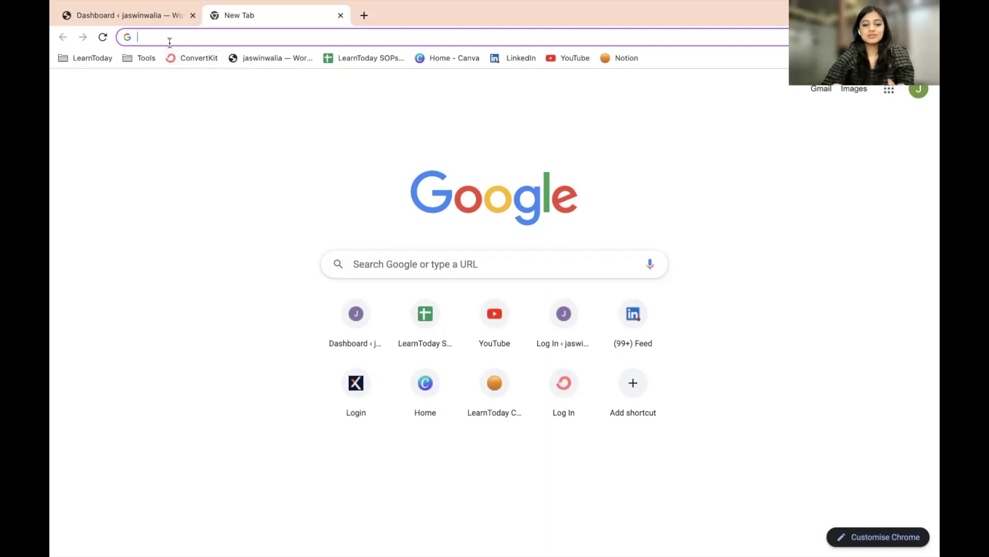
pyautogui.write('term')
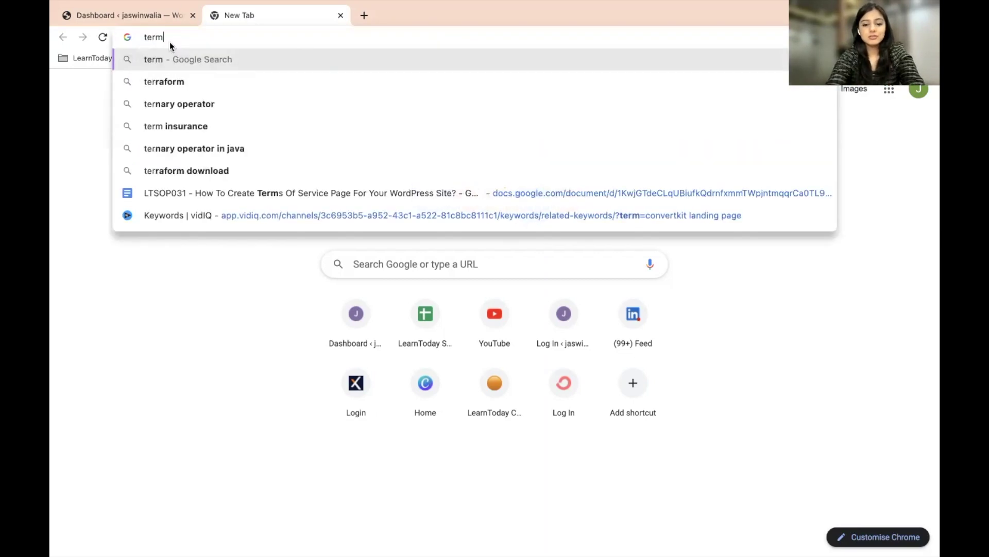
pyautogui.write('s of services')
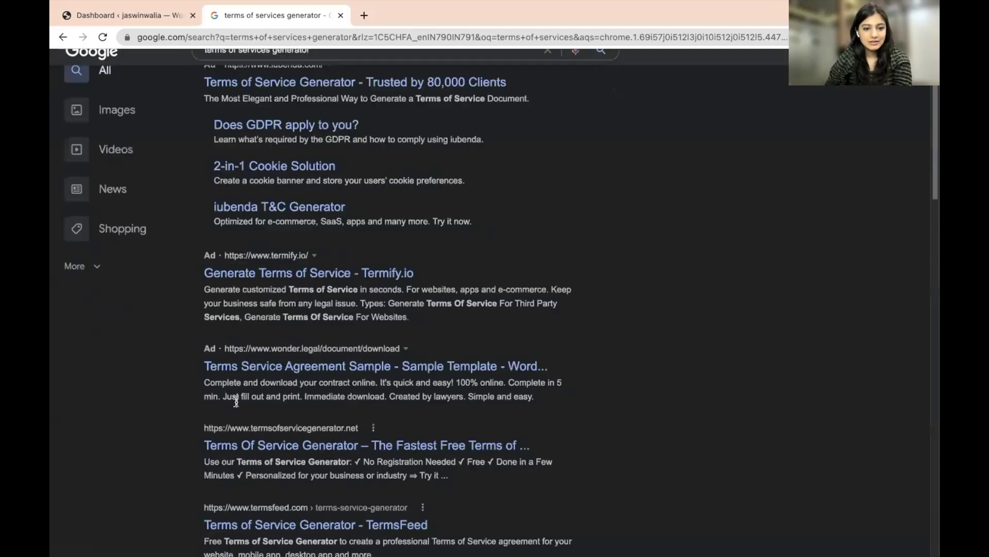
pyautogui.scroll(-2, 236, 403)
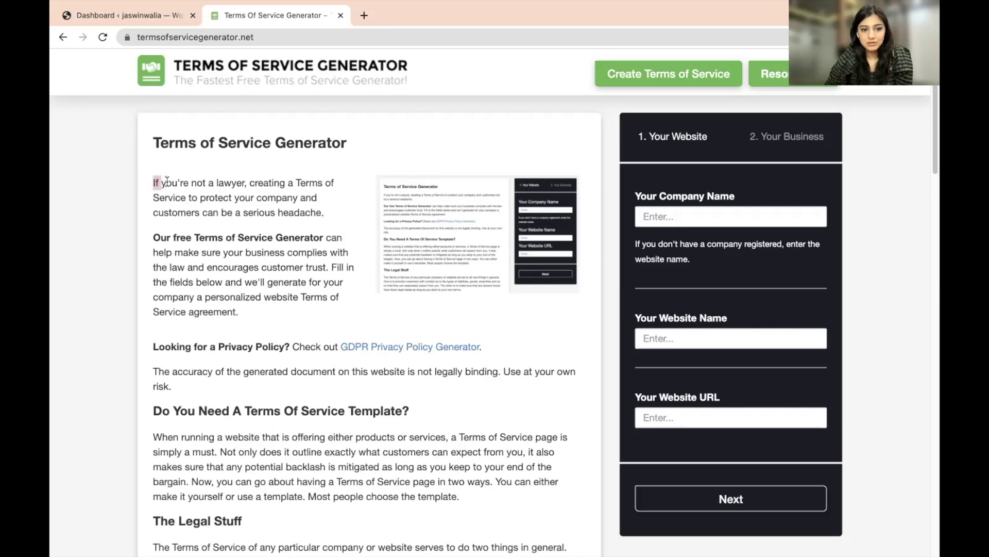
pyautogui.moveTo(154, 179); pyautogui.dragTo(350, 373)
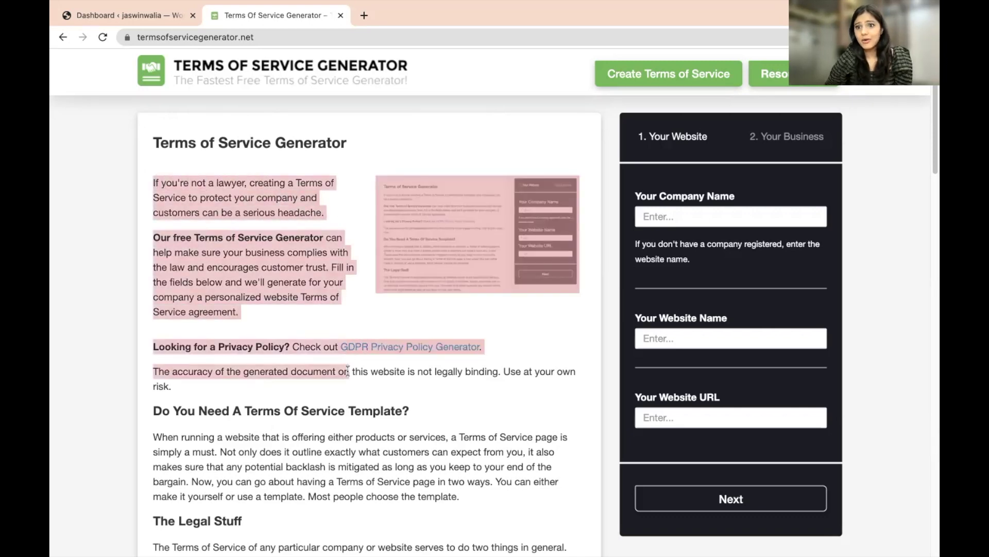
pyautogui.click(52, 332)
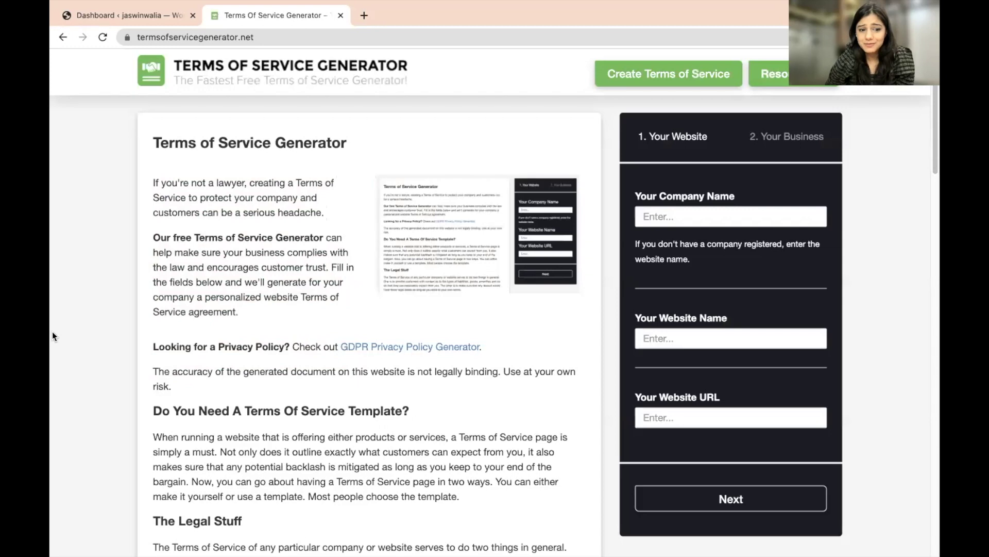
pyautogui.scroll(-4, 52, 330)
pyautogui.scroll(-5, 51, 324)
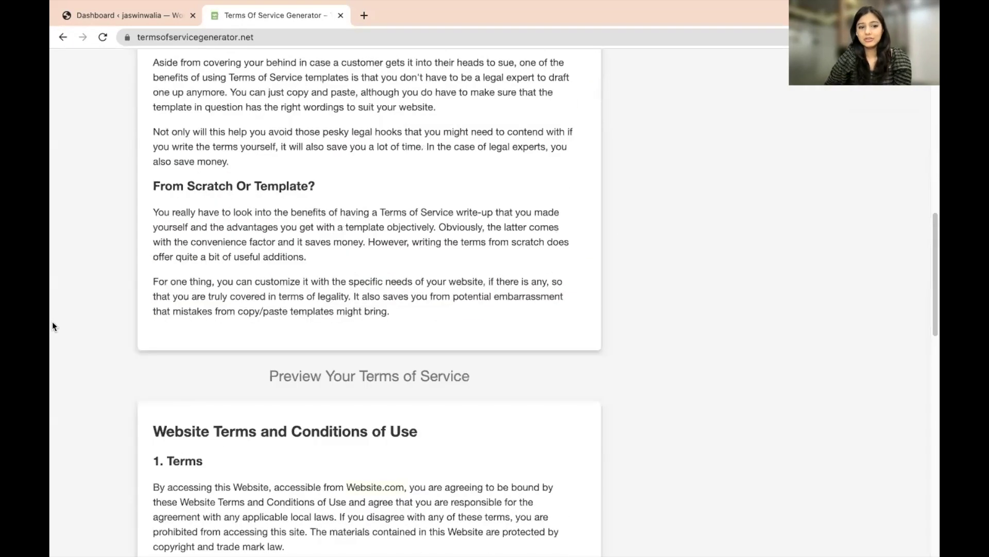
pyautogui.scroll(-5, 52, 321)
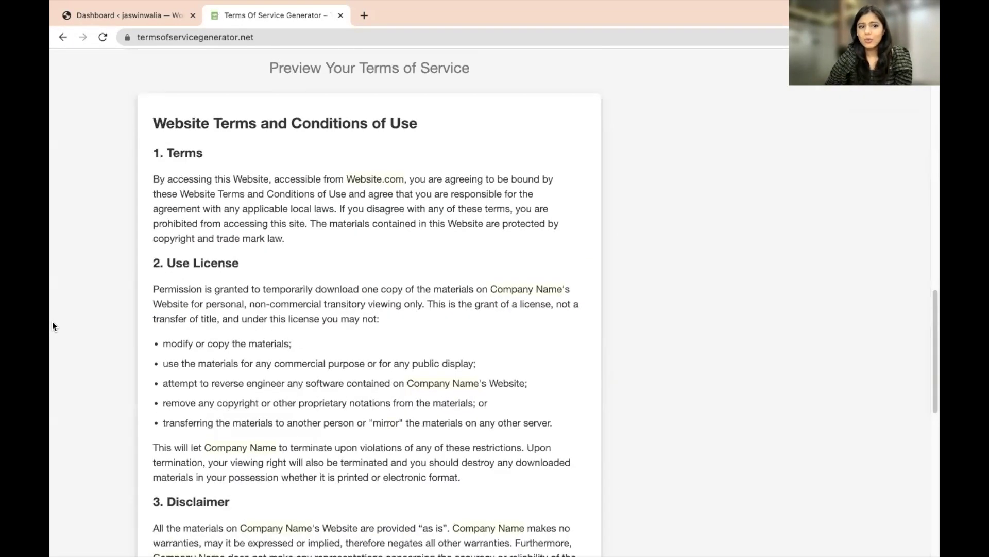
pyautogui.scroll(3, 51, 321)
pyautogui.scroll(5, 52, 323)
pyautogui.scroll(4, 52, 322)
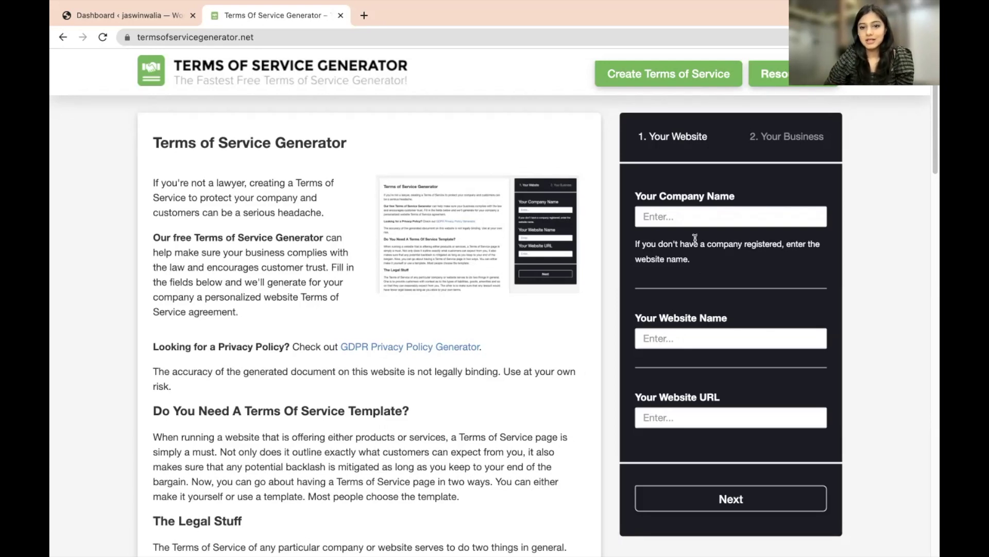
pyautogui.click(670, 217)
pyautogui.click(670, 245)
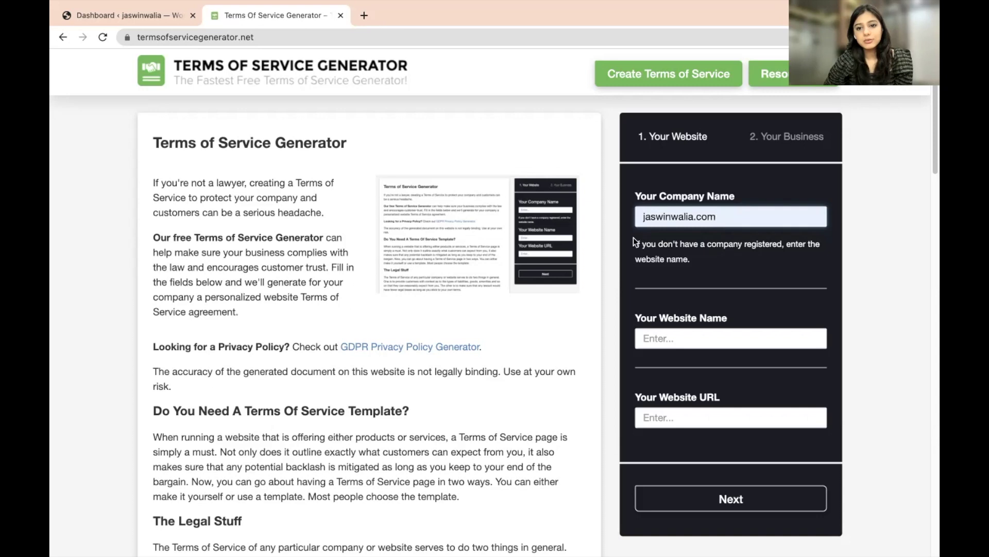
pyautogui.moveTo(734, 216)
pyautogui.mouseDown()
pyautogui.moveTo(636, 222)
pyautogui.moveTo(750, 199)
pyautogui.mouseUp()
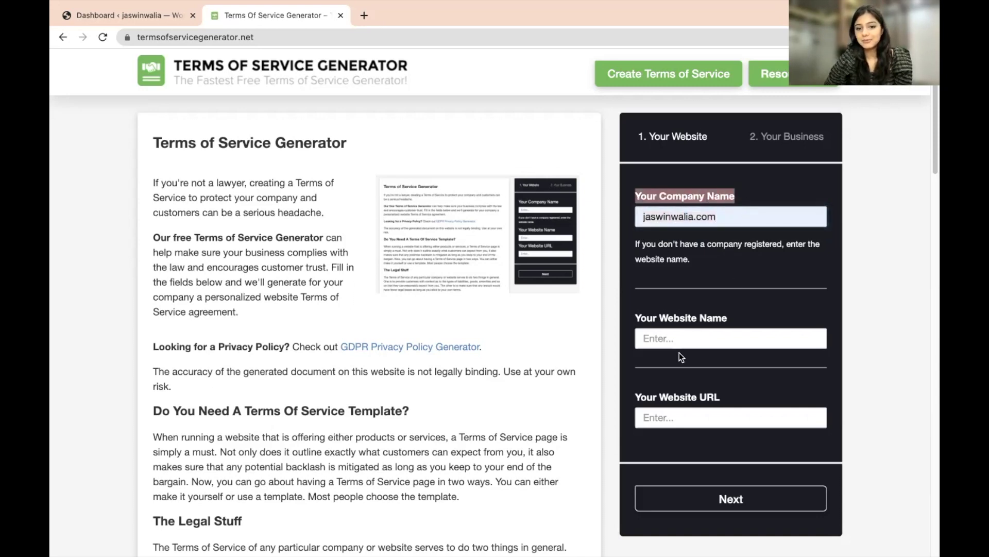
pyautogui.click(695, 338)
pyautogui.click(696, 364)
pyautogui.click(676, 418)
pyautogui.click(682, 444)
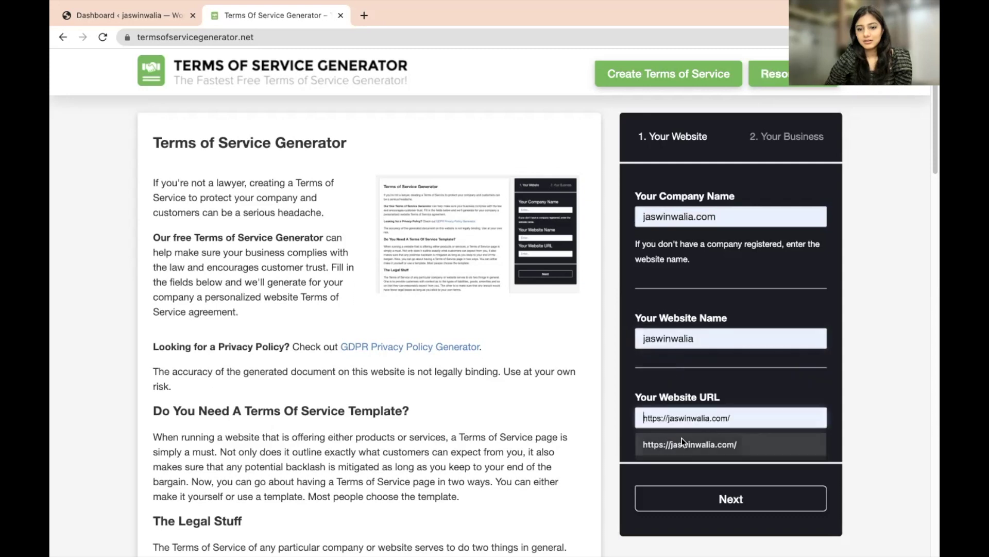
pyautogui.click(709, 510)
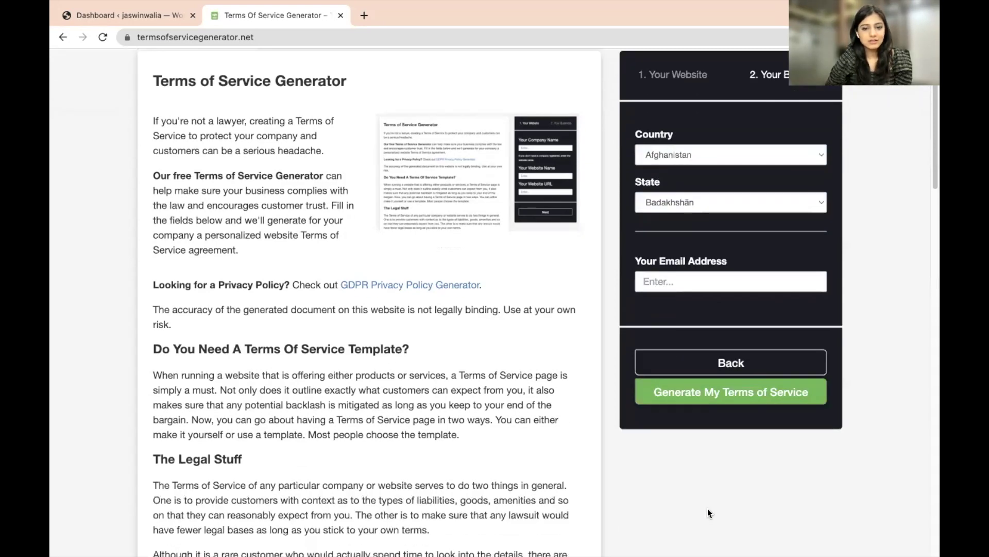
# - Set the business location to India, Chhattisgarh, and fill in the contact email address
pyautogui.click(709, 154)
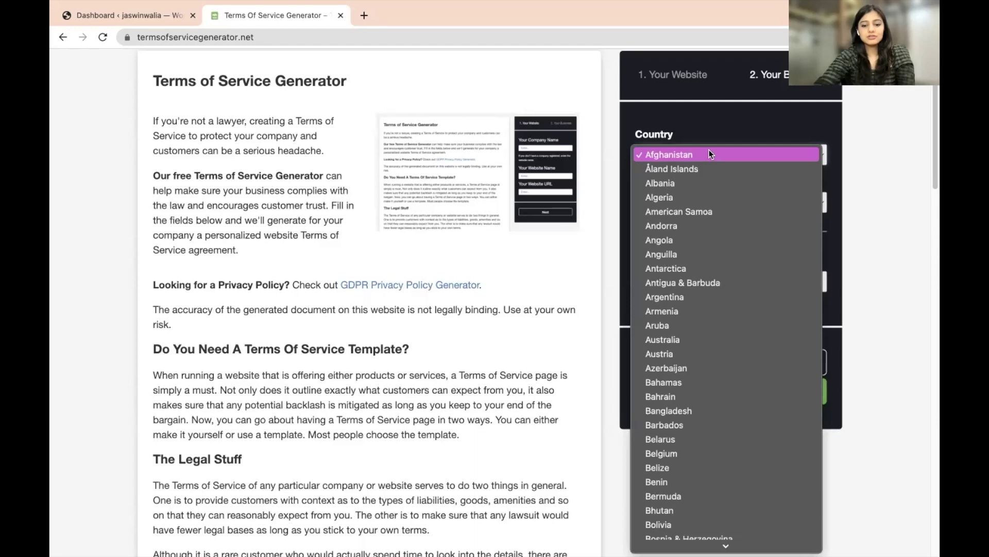
pyautogui.write('in')
pyautogui.press('Return')
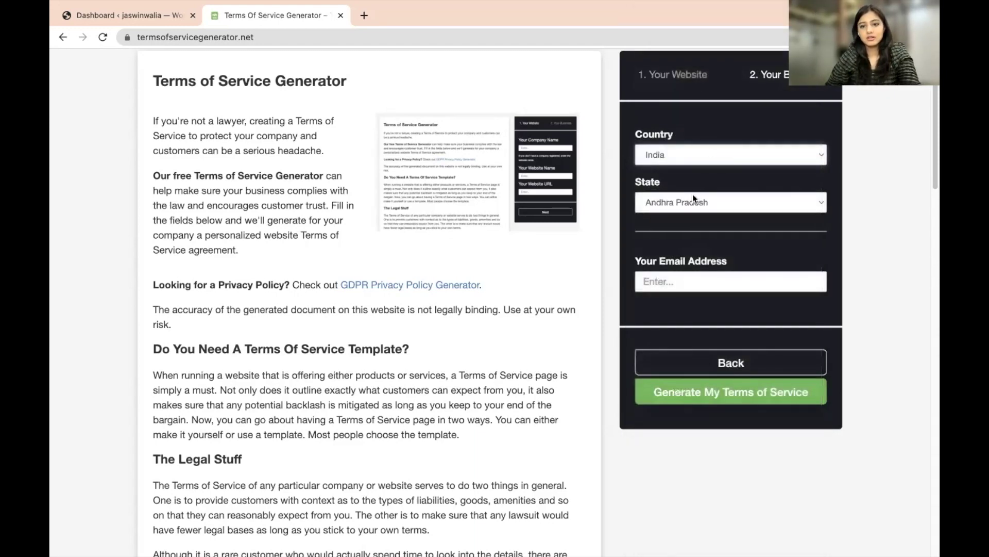
pyautogui.click(694, 205)
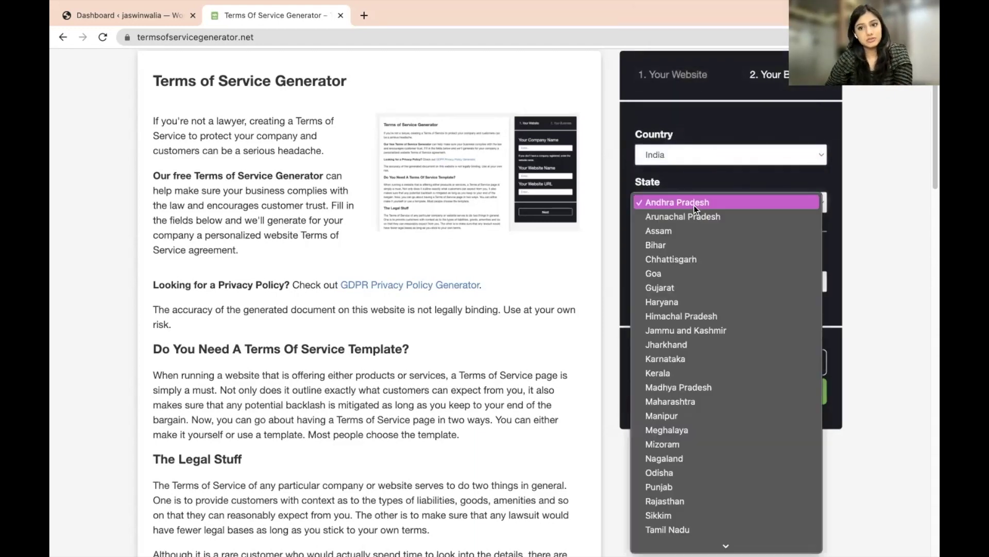
pyautogui.click(680, 259)
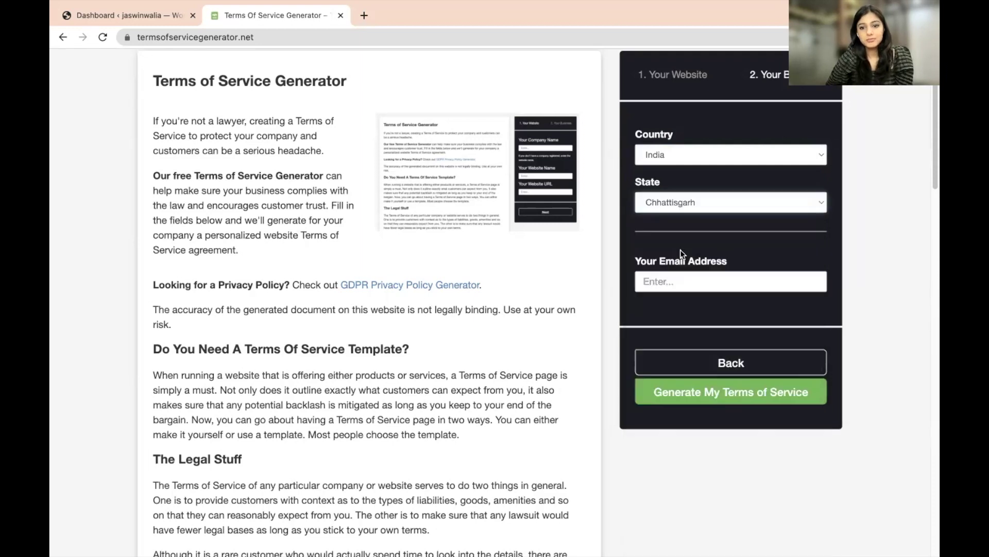
pyautogui.click(685, 284)
pyautogui.click(686, 301)
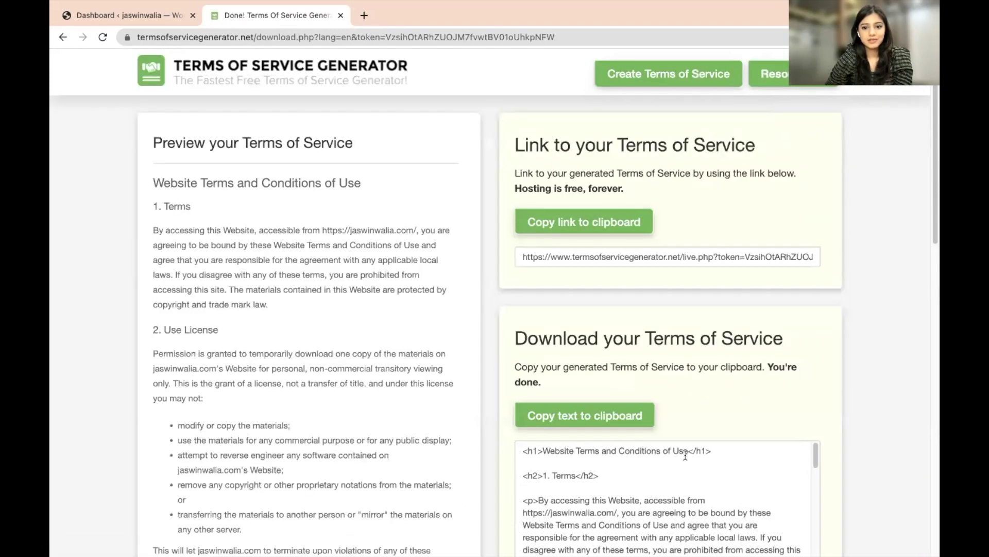
pyautogui.scroll(-3, 475, 366)
pyautogui.scroll(-2, 519, 246)
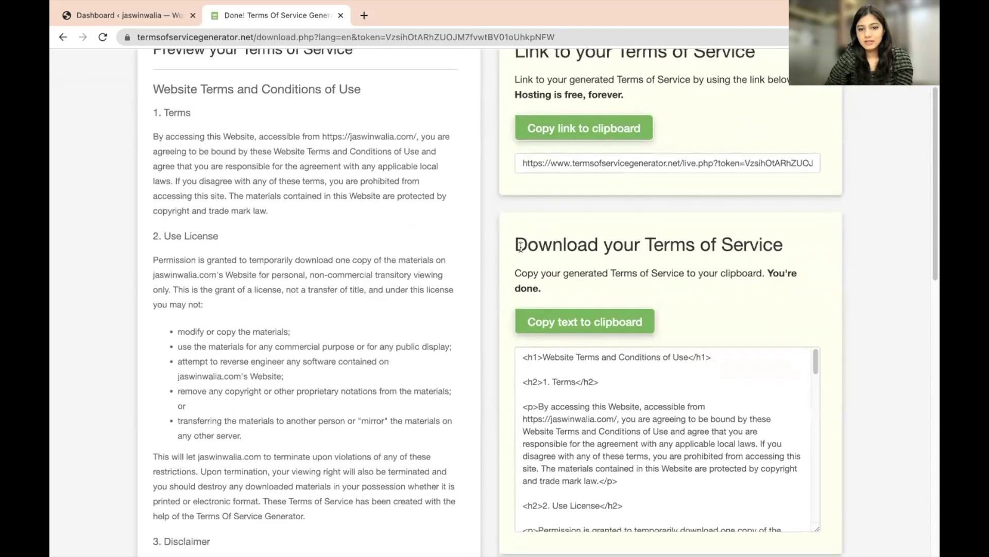
pyautogui.moveTo(514, 244); pyautogui.dragTo(789, 247)
pyautogui.scroll(-3, 674, 303)
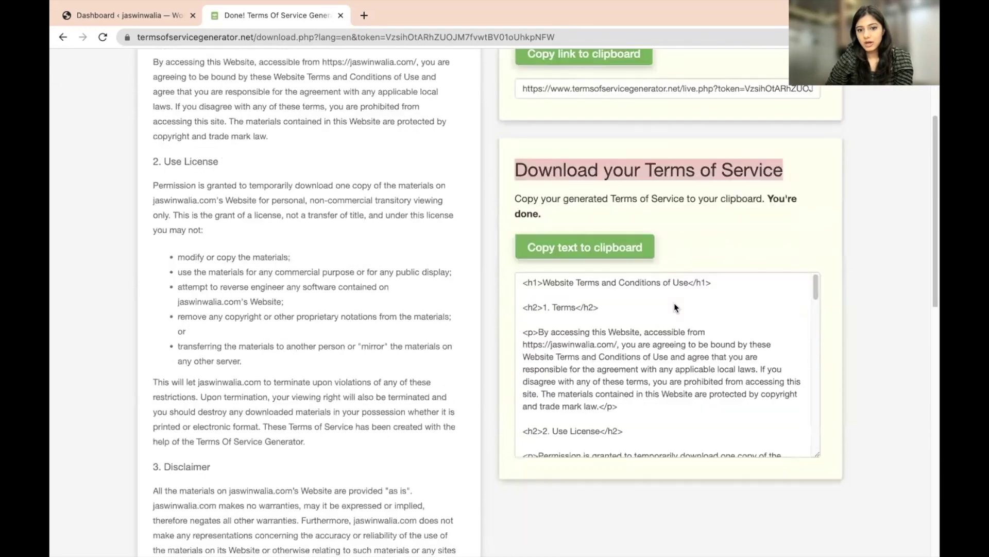
# - Copy the generated terms text to the clipboard and return to the WordPress dashboard
pyautogui.click(585, 231)
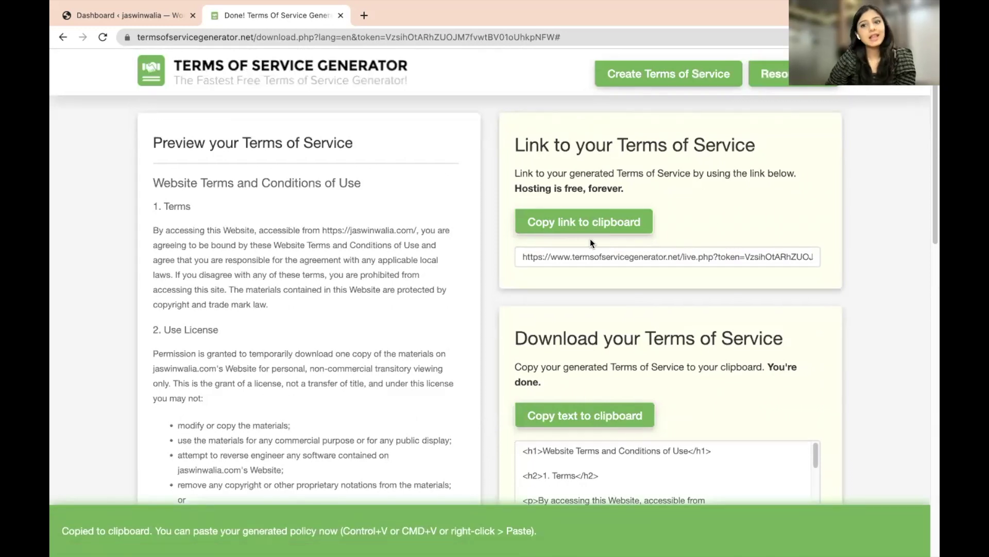
pyautogui.click(163, 16)
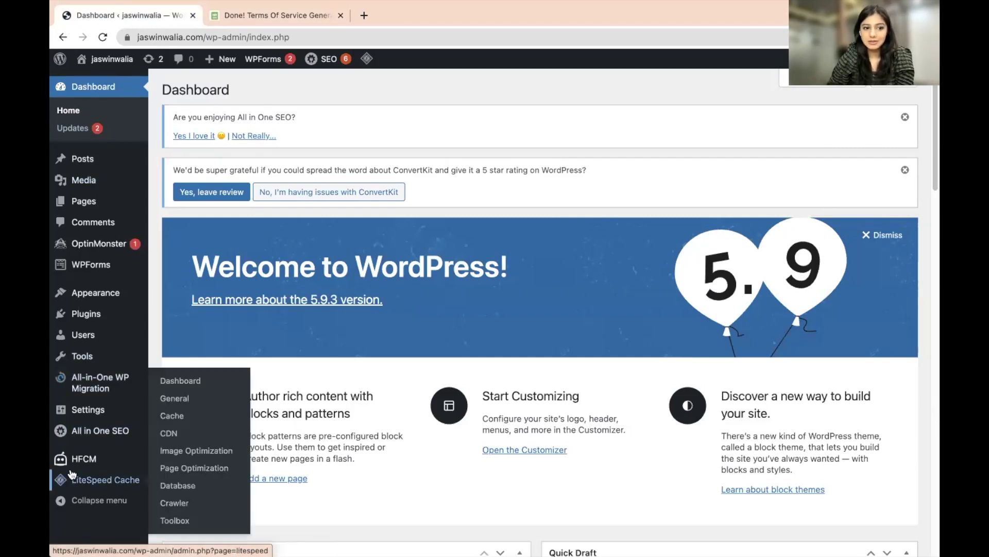
pyautogui.moveTo(83, 202)
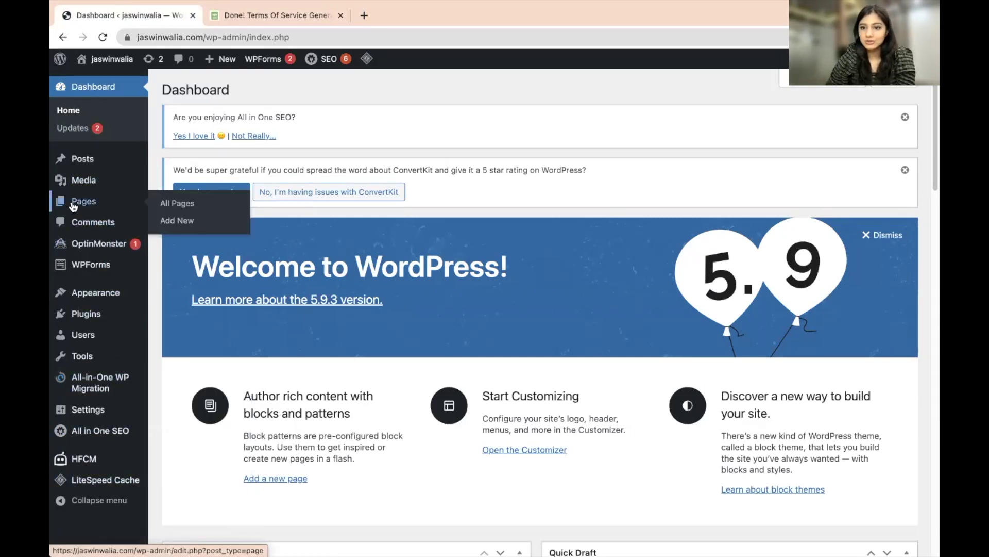
# - Create a new WordPress page titled 'Terms of Service', correcting the title typo
pyautogui.click(177, 221)
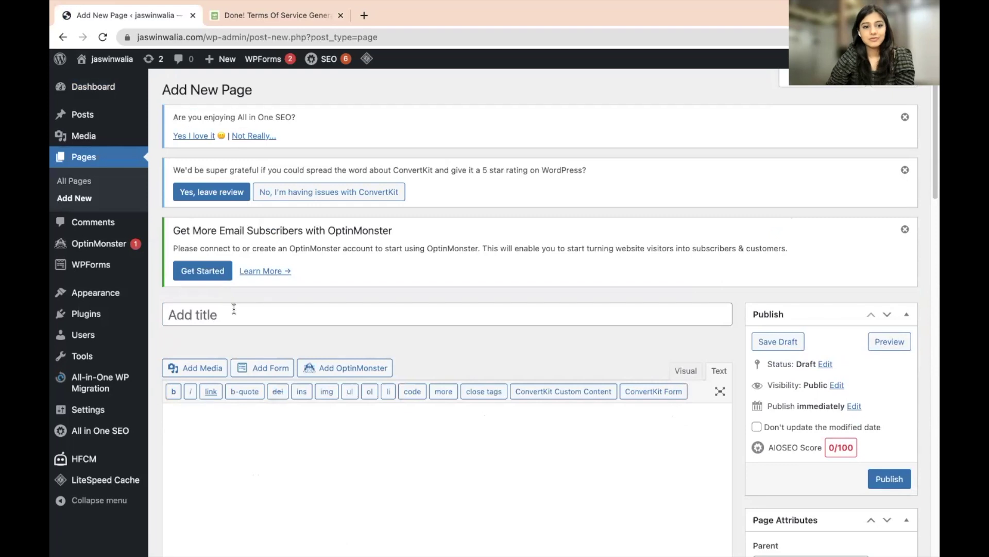
pyautogui.click(225, 314)
pyautogui.write('Ter')
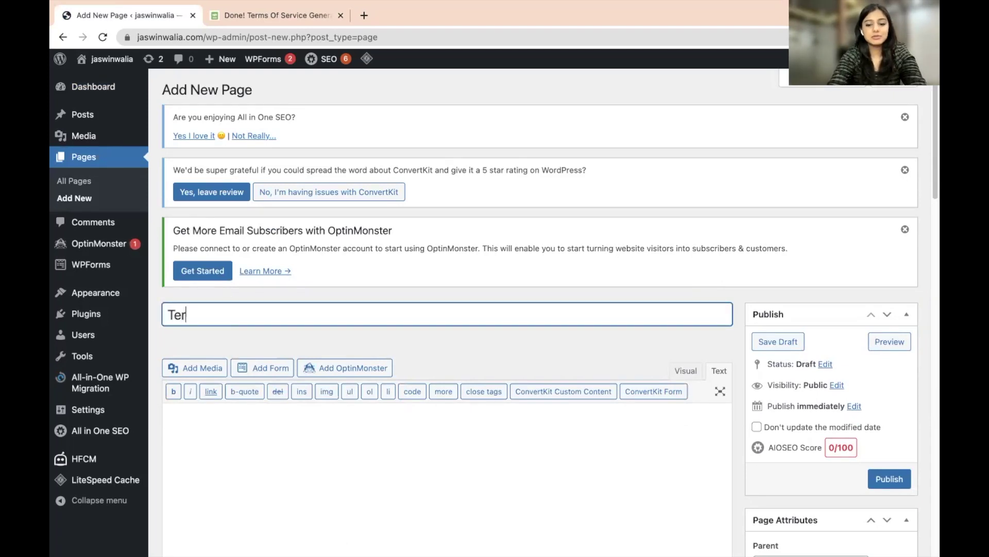
pyautogui.write('ms of Srr')
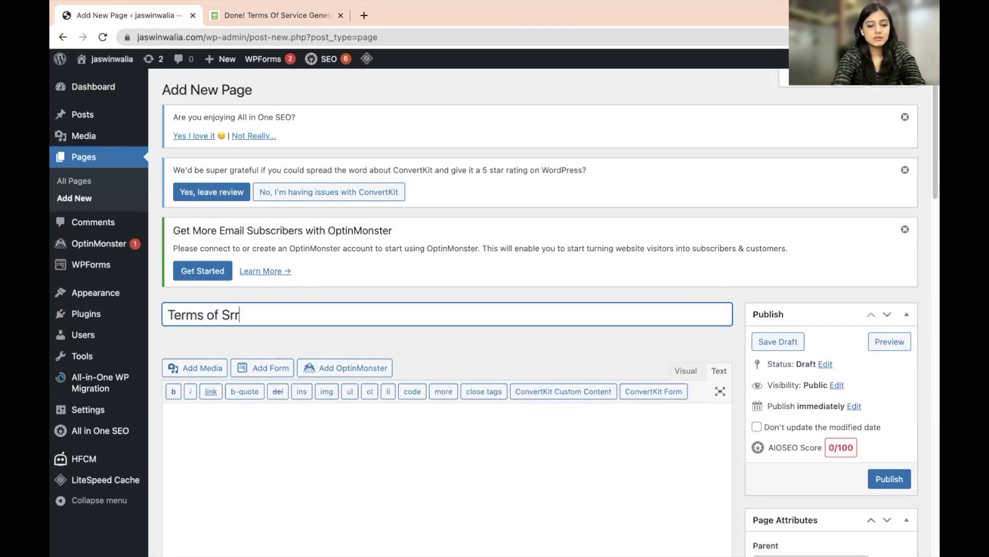
pyautogui.press('BackSpace')
pyautogui.write('vice')
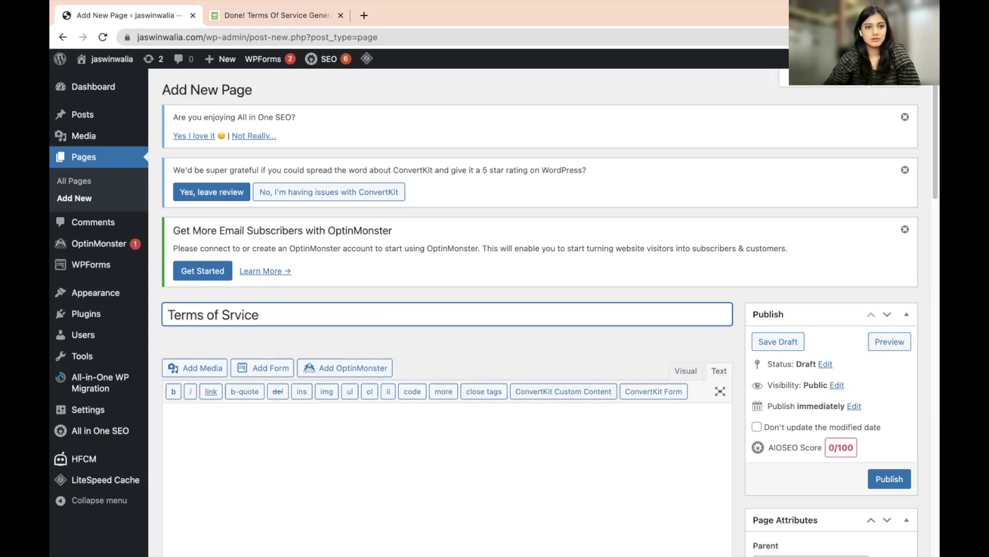
pyautogui.click(231, 315)
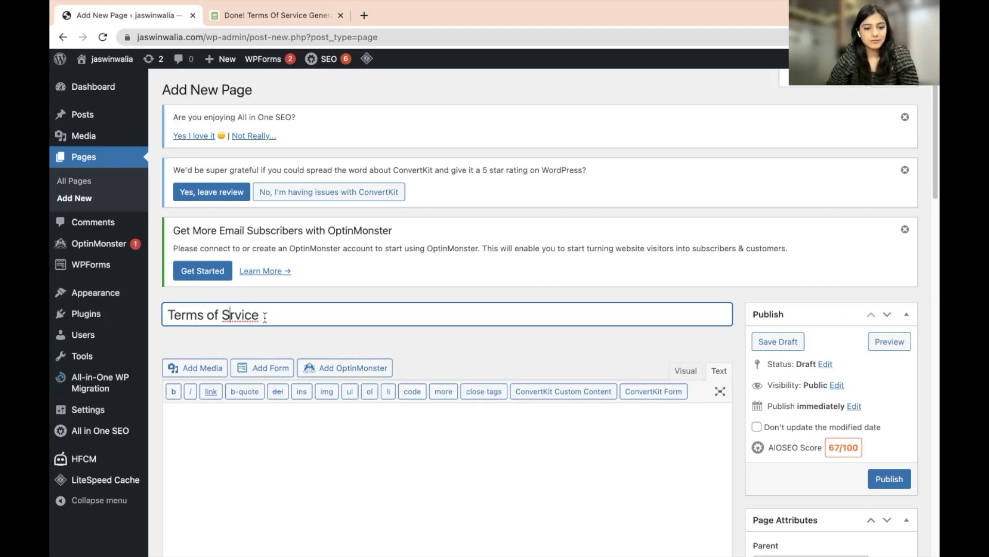
pyautogui.write('e')
pyautogui.click(441, 348)
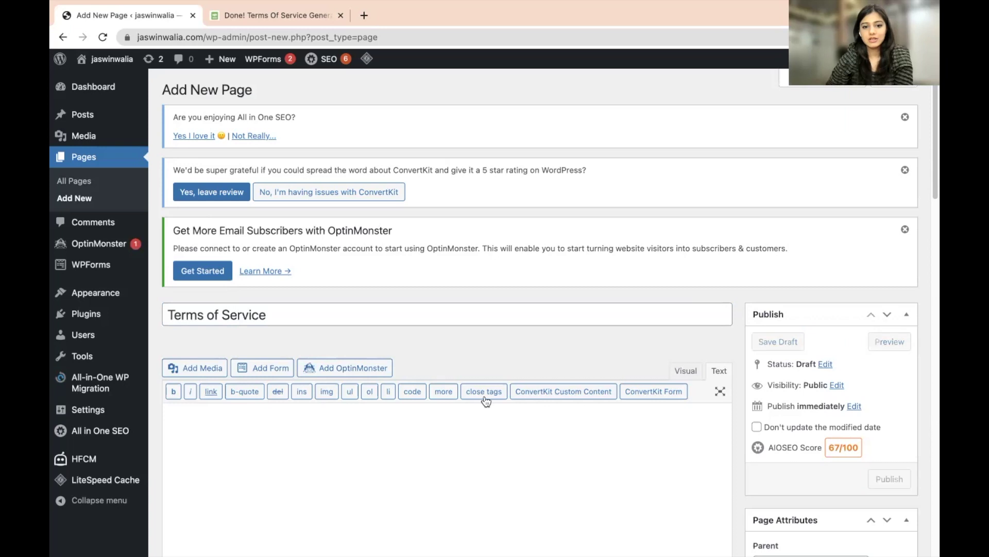
# - Paste the generated terms HTML into the page body using the Text editor
pyautogui.click(685, 371)
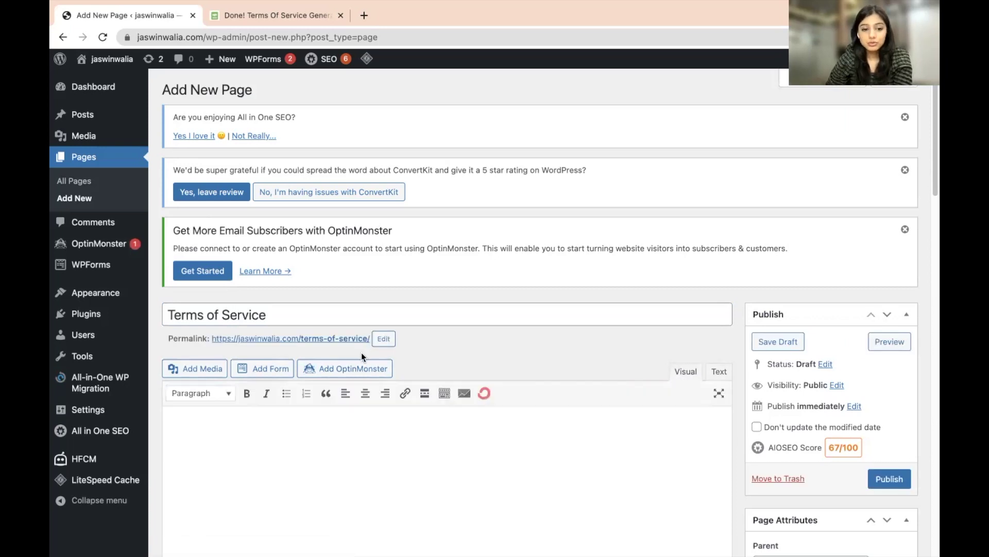
pyautogui.scroll(-3, 361, 353)
pyautogui.scroll(-1, 355, 360)
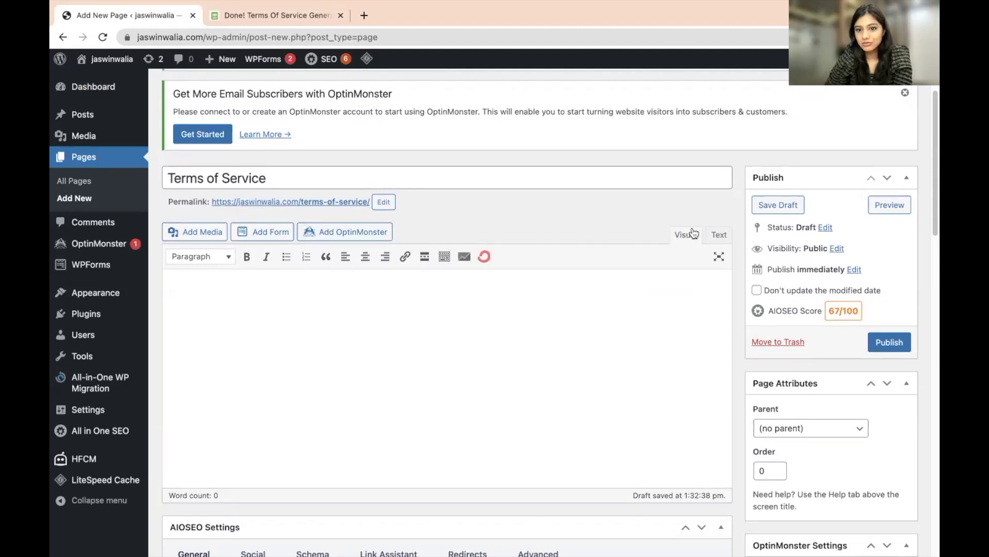
pyautogui.click(720, 234)
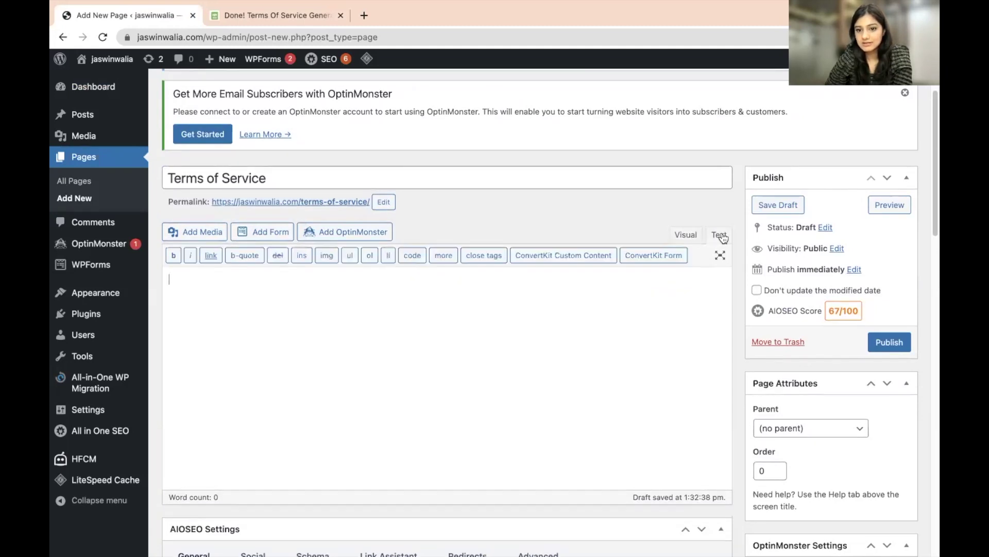
pyautogui.click(641, 293)
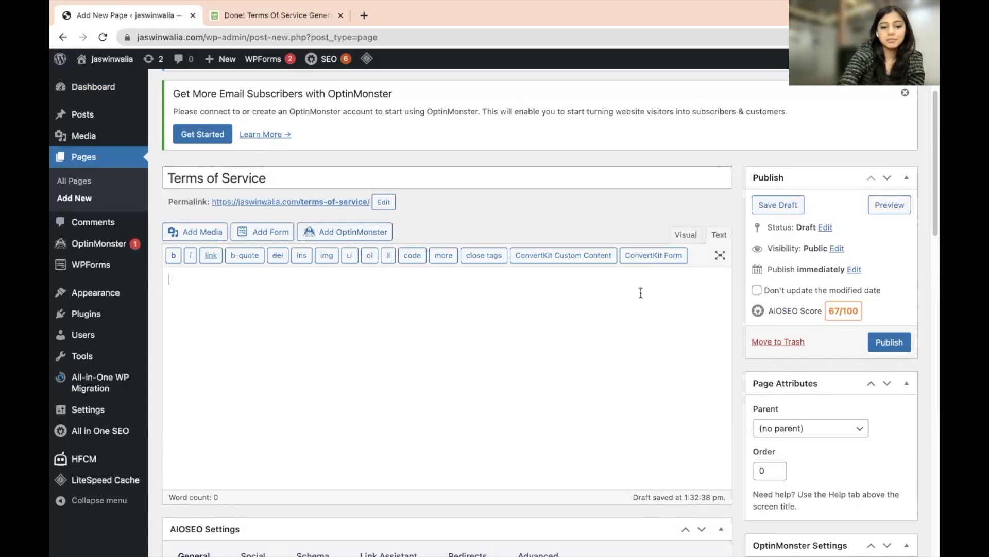
pyautogui.hotkey('ctrl', 'v')
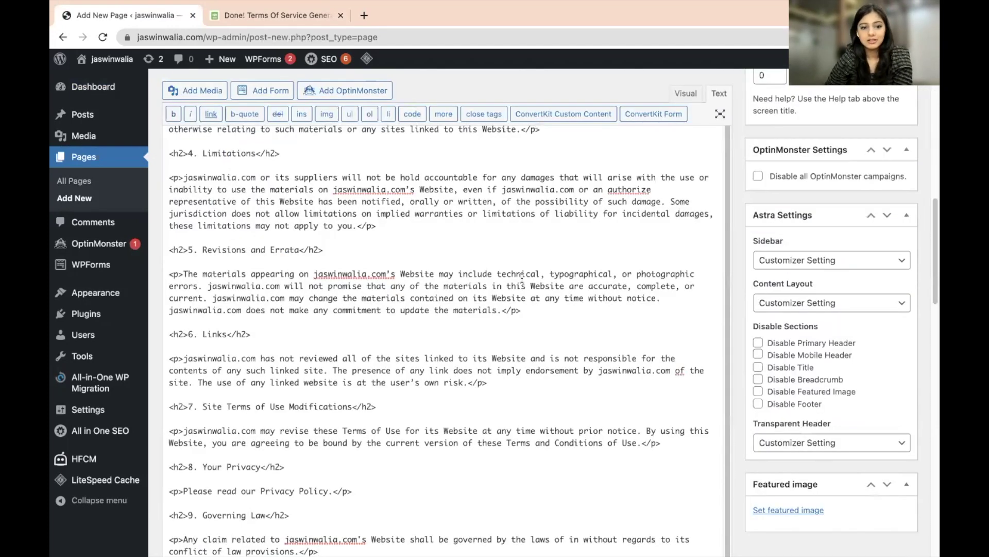
pyautogui.scroll(5, 519, 277)
pyautogui.scroll(5, 445, 255)
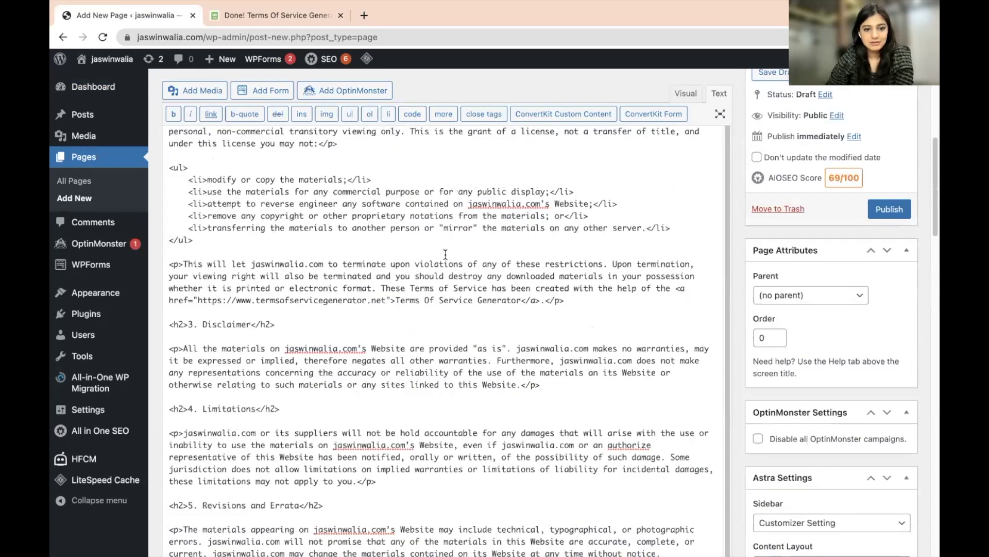
pyautogui.scroll(2, 446, 255)
pyautogui.scroll(8, 445, 257)
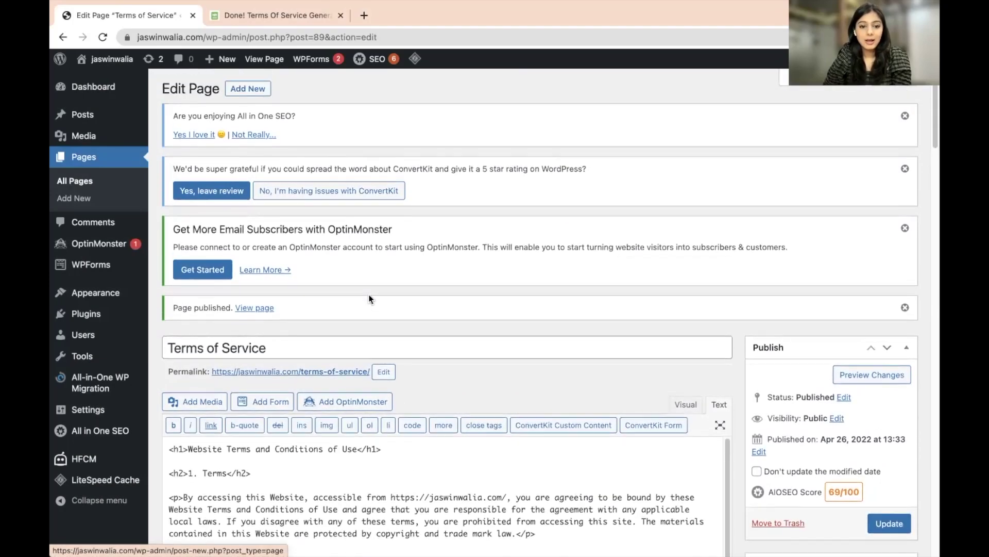
pyautogui.scroll(-1, 367, 294)
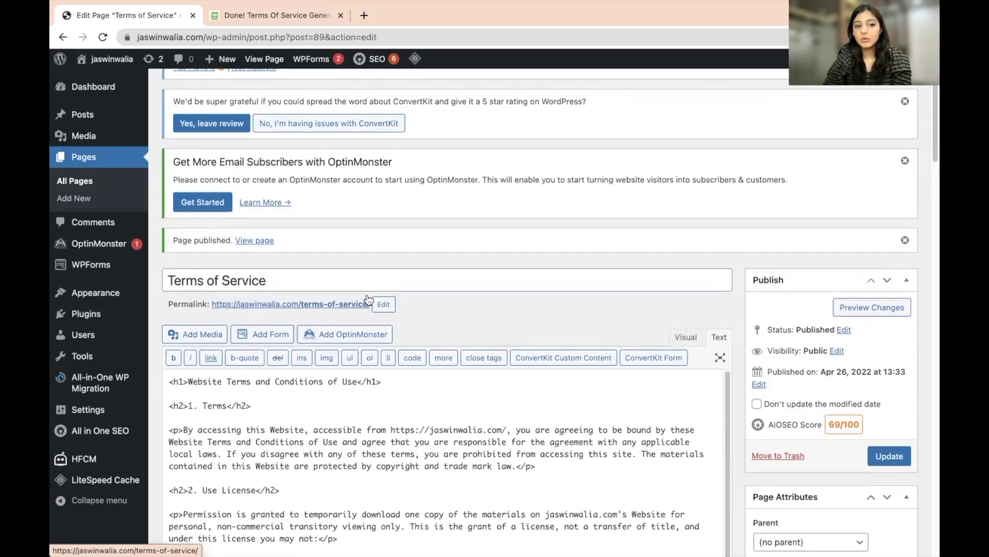
pyautogui.scroll(1, 366, 294)
pyautogui.scroll(-1, 366, 295)
pyautogui.scroll(-3, 367, 294)
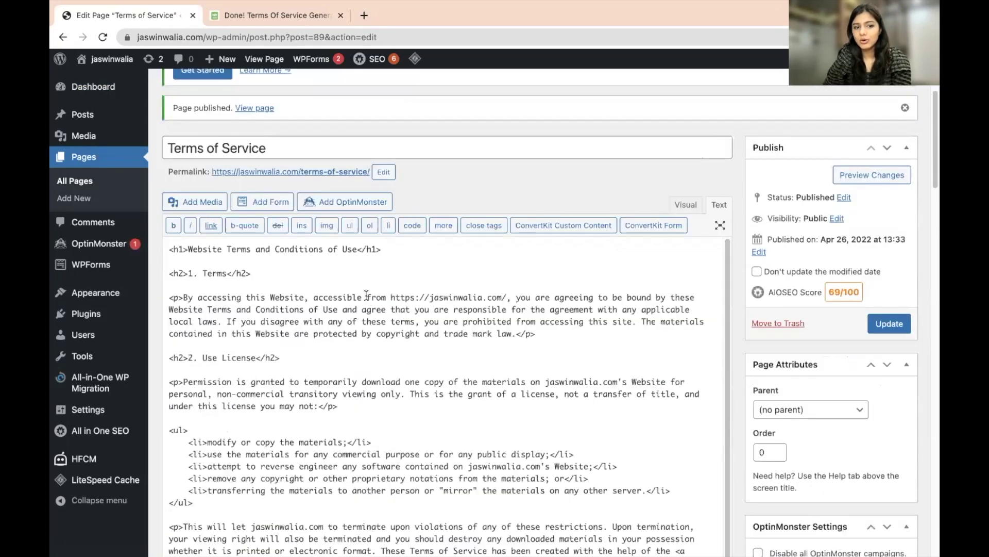
pyautogui.scroll(-3, 367, 295)
pyautogui.scroll(-4, 366, 294)
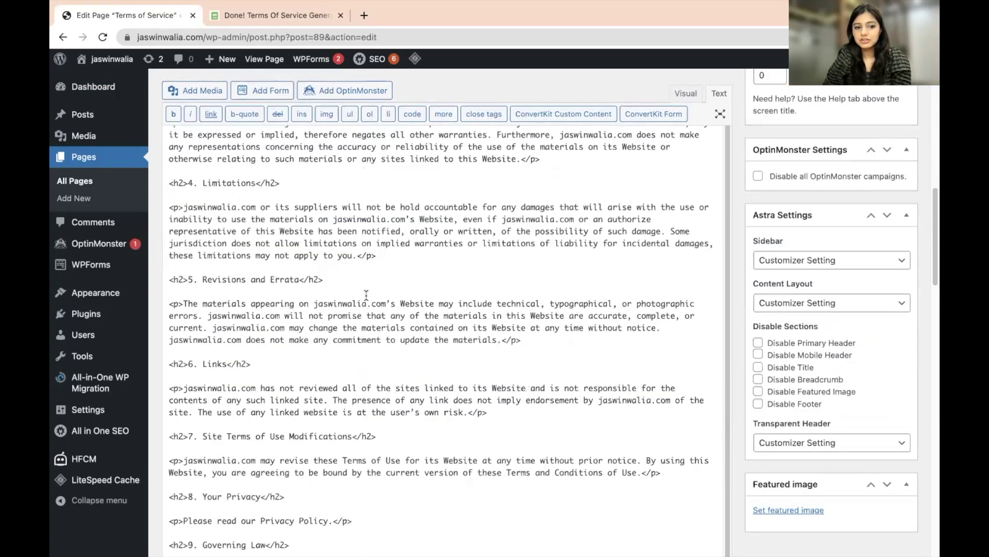
pyautogui.scroll(2, 367, 295)
pyautogui.scroll(5, 367, 295)
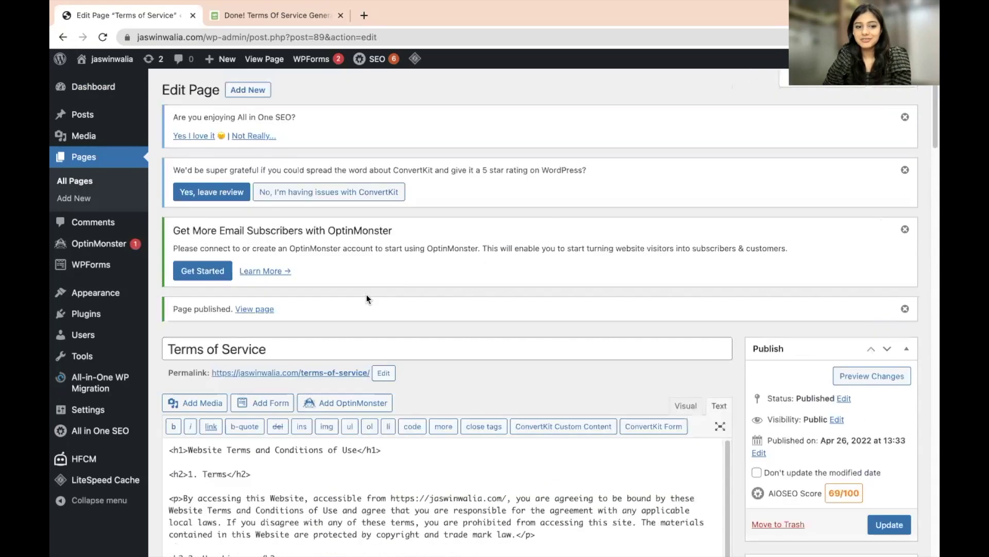
# - Bring the 'Done! Terms Of Service Generator' results tab back to the front
pyautogui.click(277, 16)
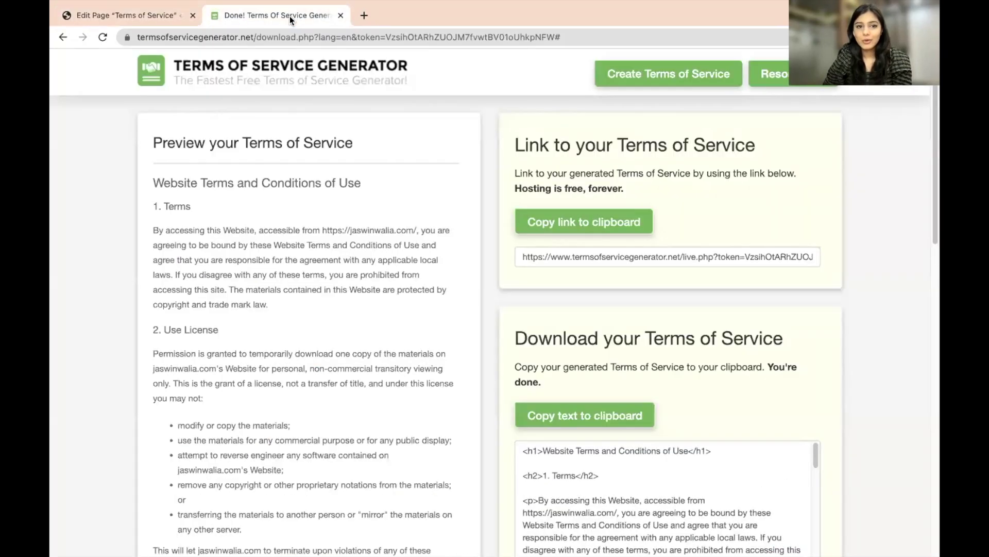
# - Preview the Terms of Service page in a new tab, then return to the page editor
pyautogui.click(144, 14)
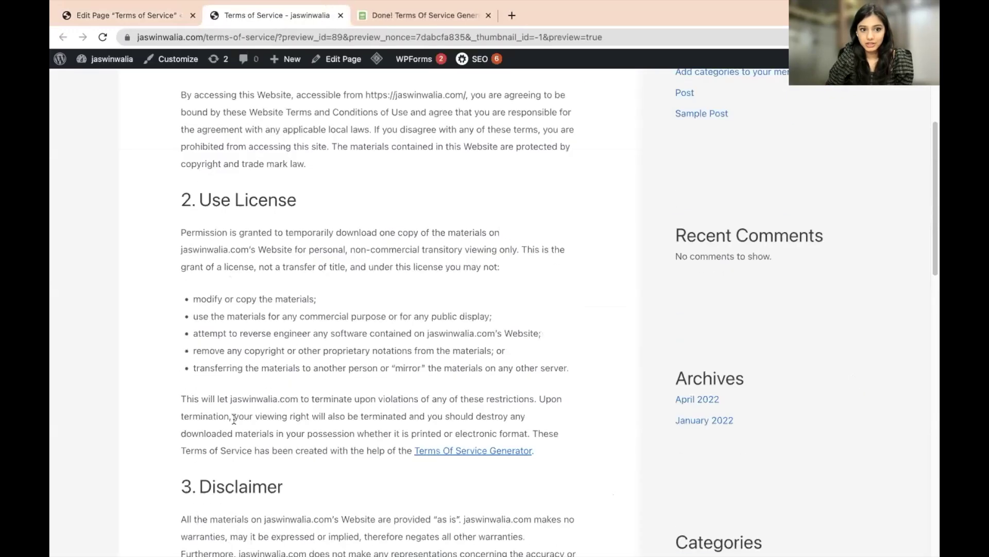
pyautogui.scroll(-8, 203, 344)
pyautogui.scroll(-5, 203, 344)
pyautogui.scroll(5, 203, 343)
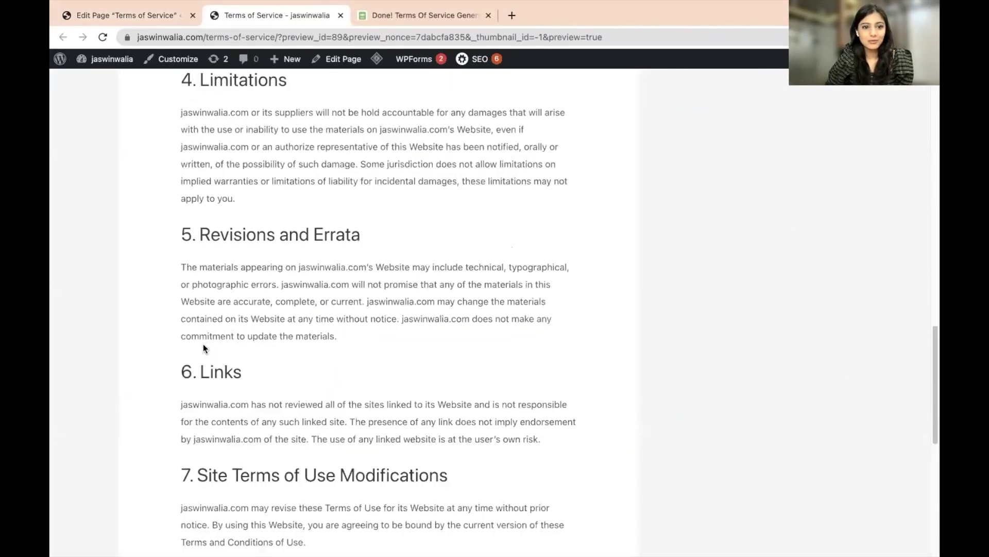
pyautogui.scroll(5, 203, 344)
pyautogui.scroll(5, 204, 343)
pyautogui.scroll(5, 203, 343)
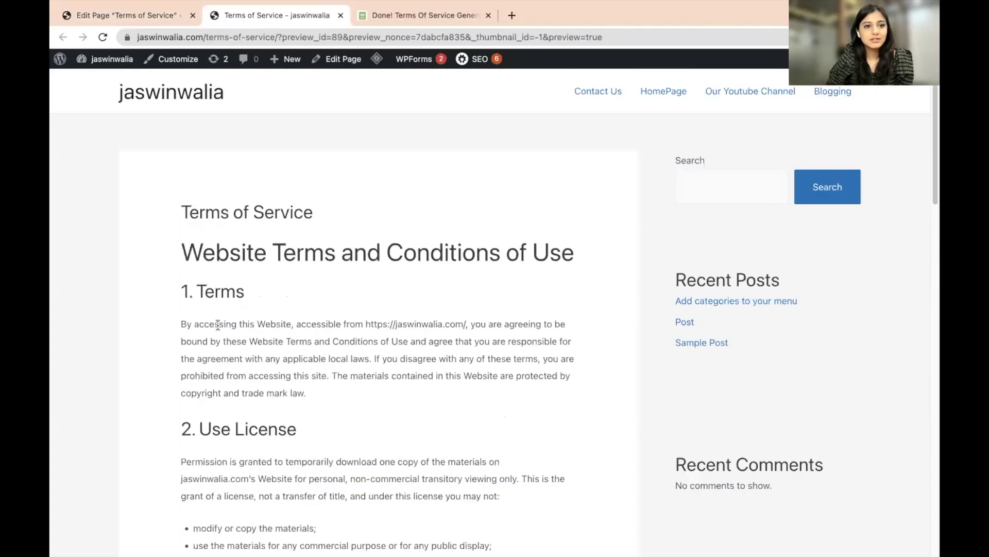
pyautogui.click(124, 15)
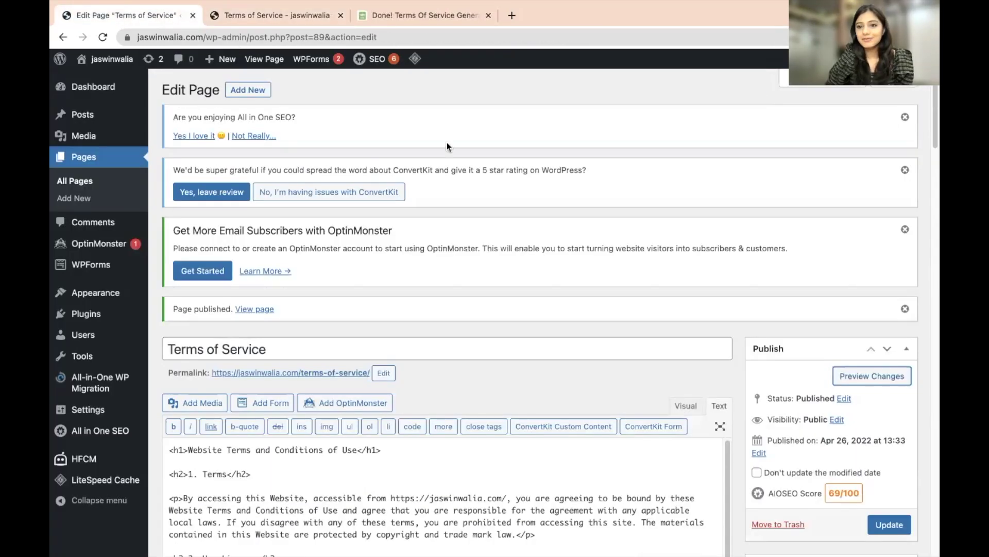